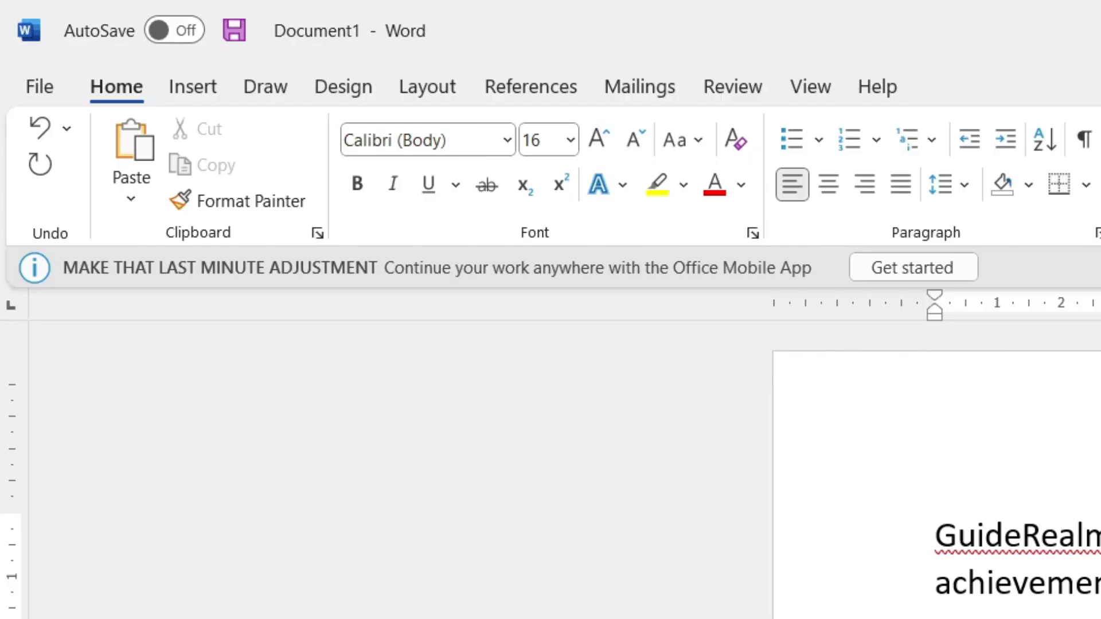
Insert footnote 1 after 'GuideRealm' from the References tab
{"action": "left_click", "coordinate": [518, 79]}
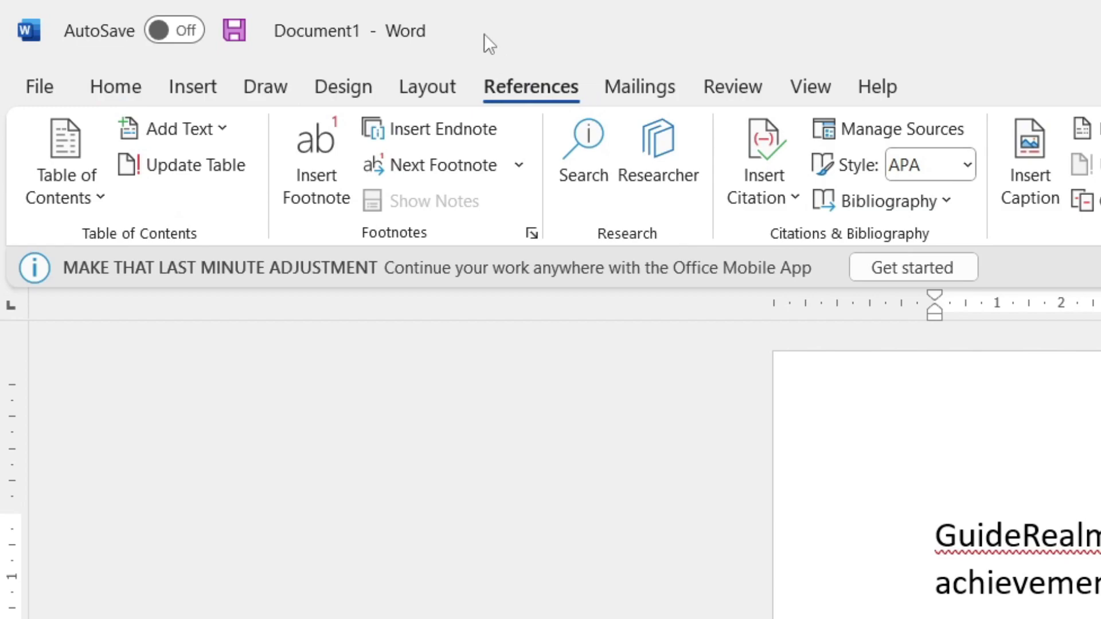
{"action": "left_click", "coordinate": [328, 167]}
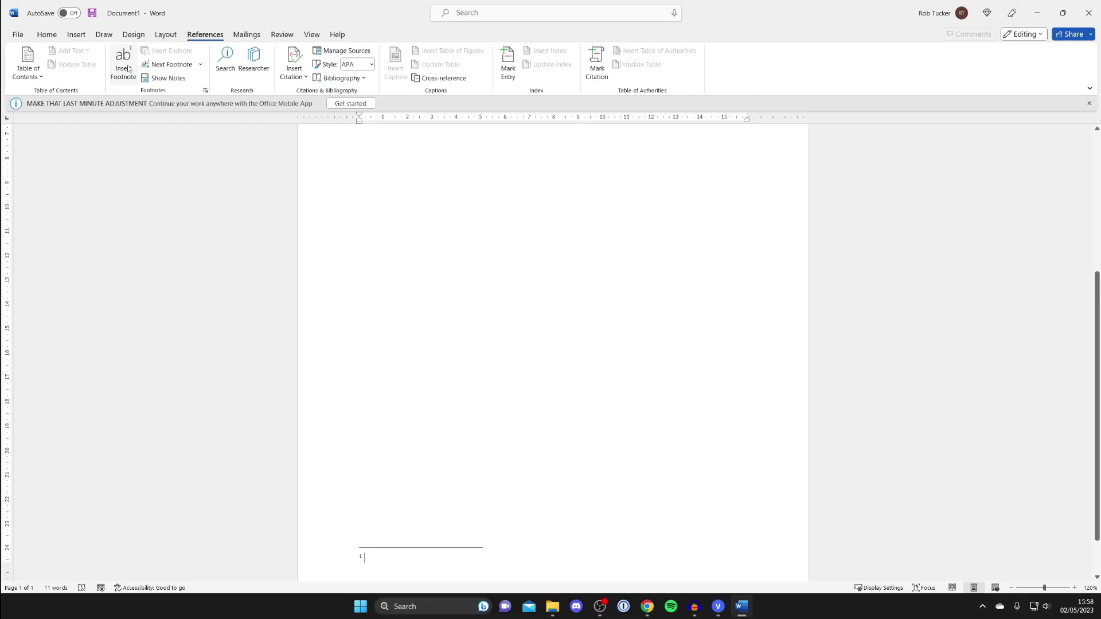
{"action": "scroll", "coordinate": [551, 344], "scroll_direction": "down", "scroll_amount": 2}
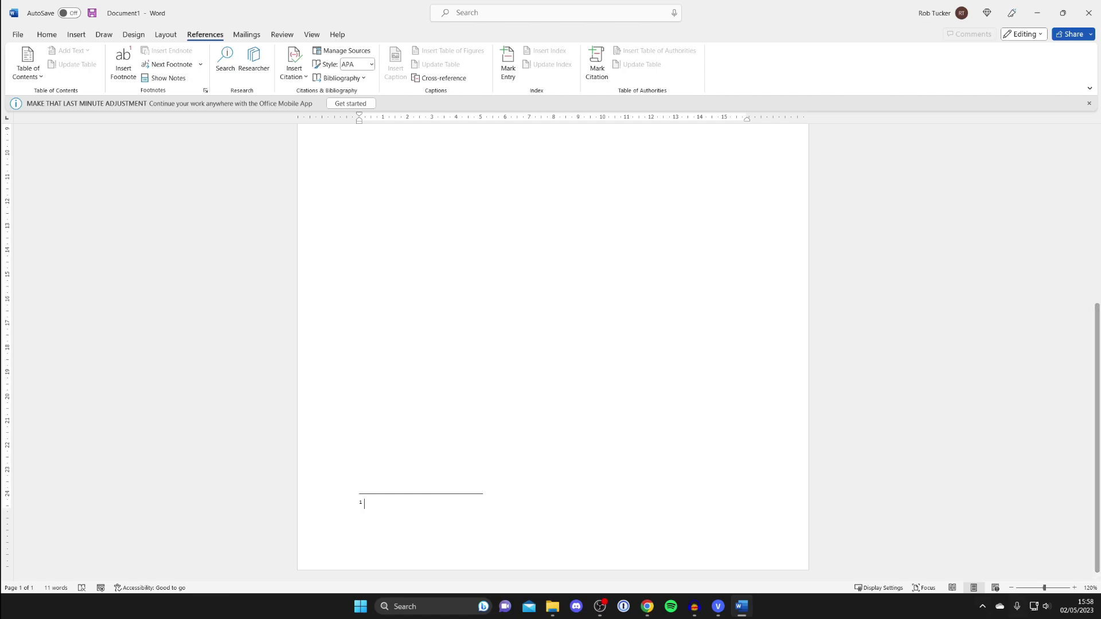
{"action": "scroll", "coordinate": [447, 504], "scroll_direction": "up", "scroll_amount": 5}
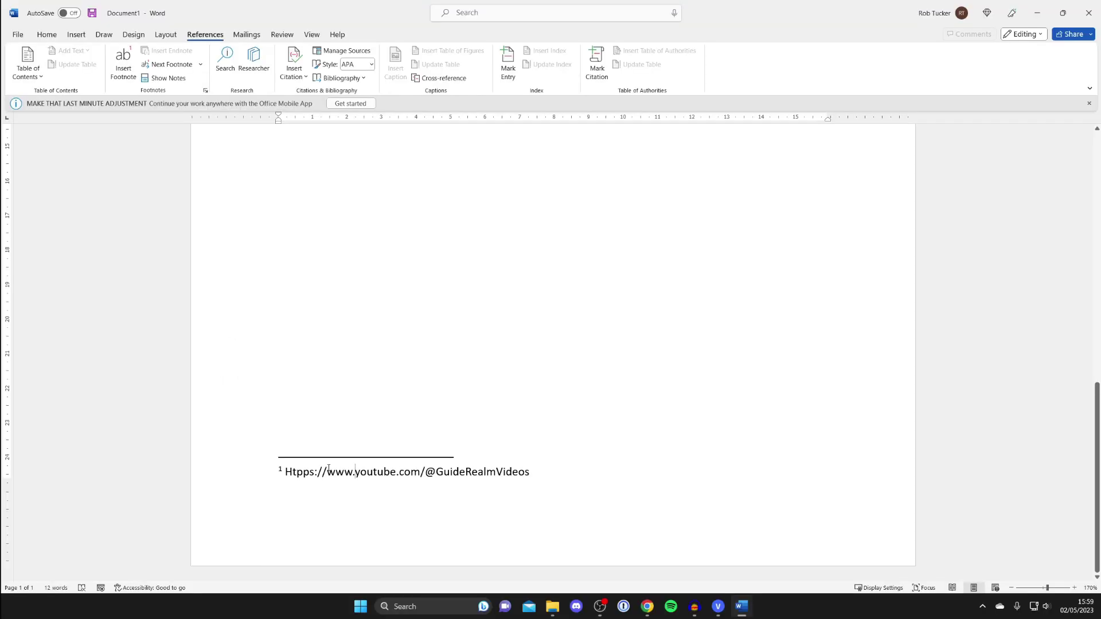
{"action": "scroll", "coordinate": [311, 463], "scroll_direction": "up", "scroll_amount": 5}
{"action": "scroll", "coordinate": [309, 466], "scroll_direction": "up", "scroll_amount": 5}
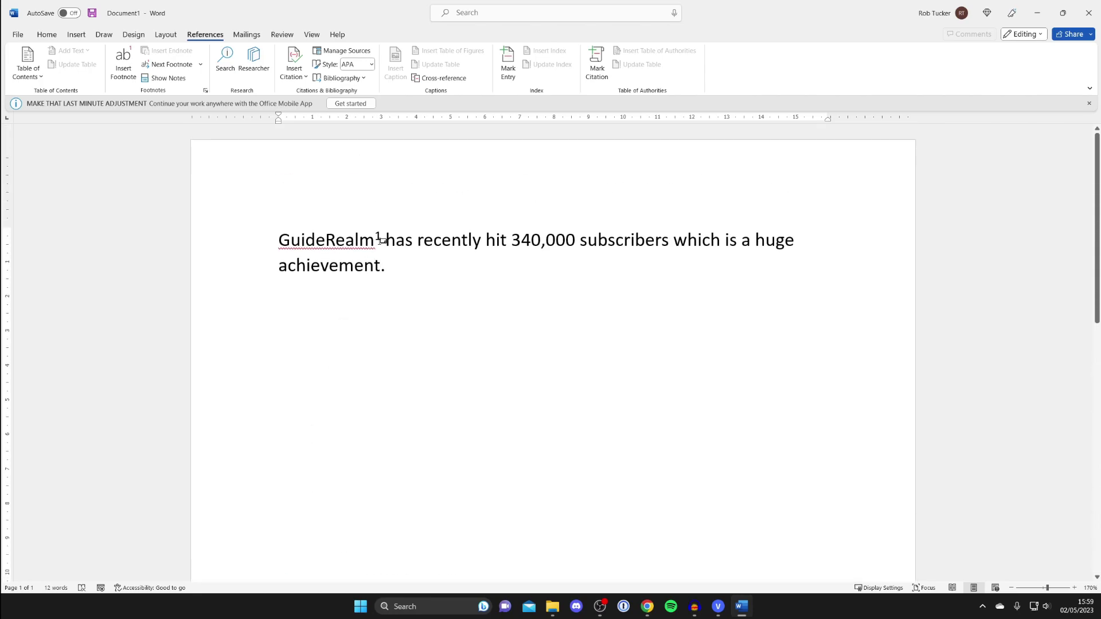
{"action": "mouse_move", "coordinate": [379, 238]}
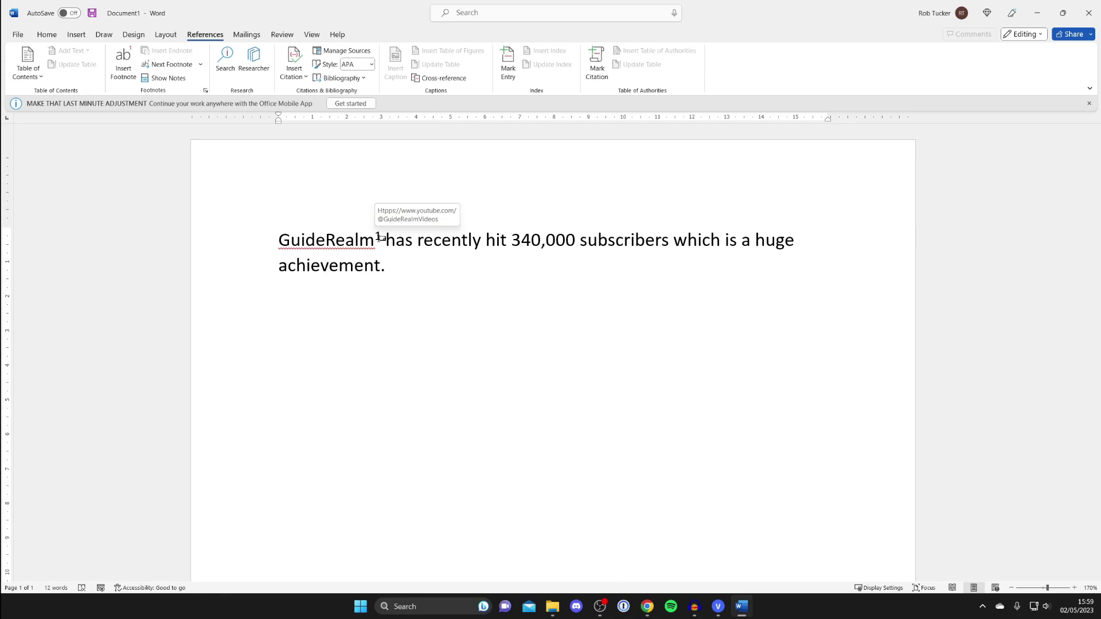
Return to the body text, placing the cursor after 'achievement.'
{"action": "left_click", "coordinate": [391, 268]}
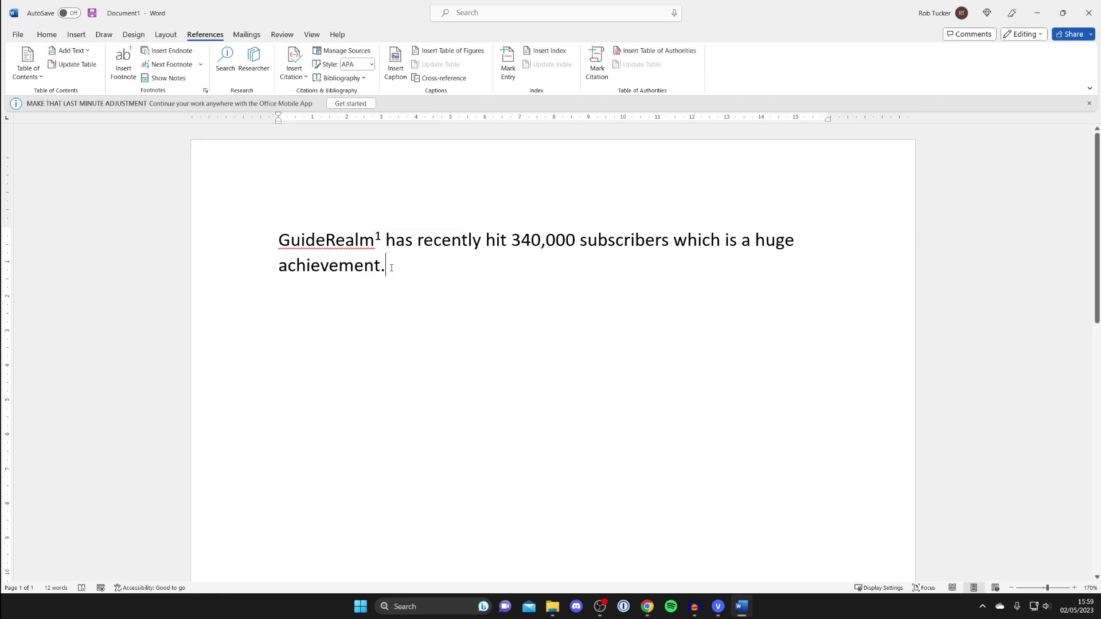